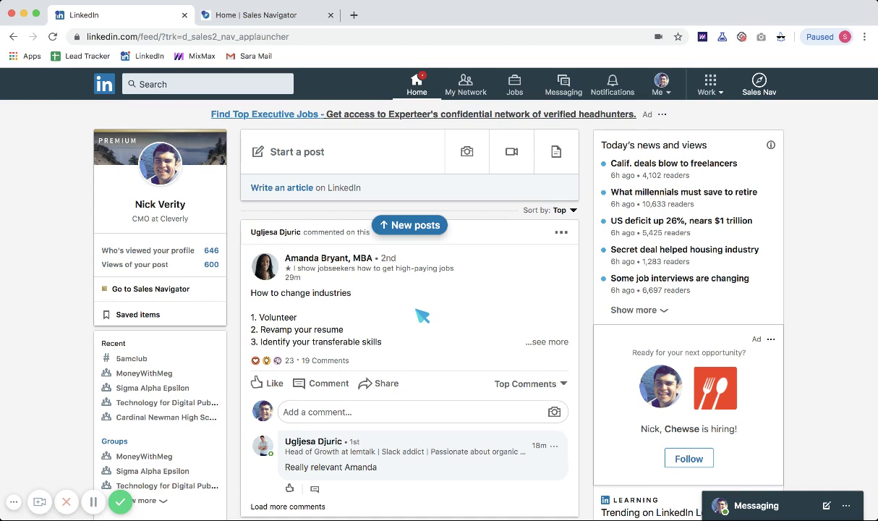
# - Open Sales Navigator from LinkedIn, close the duplicate tab, and load the saved search CV1
pyautogui.click(764, 97)
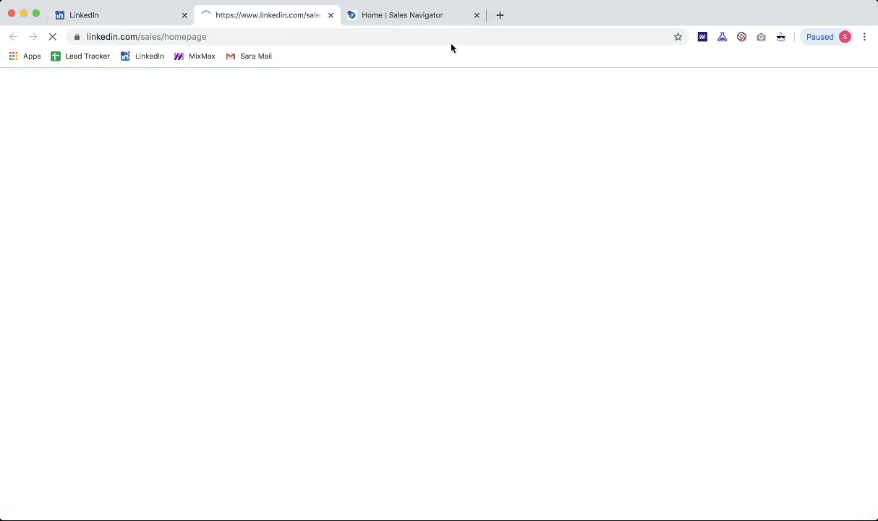
pyautogui.click(412, 16)
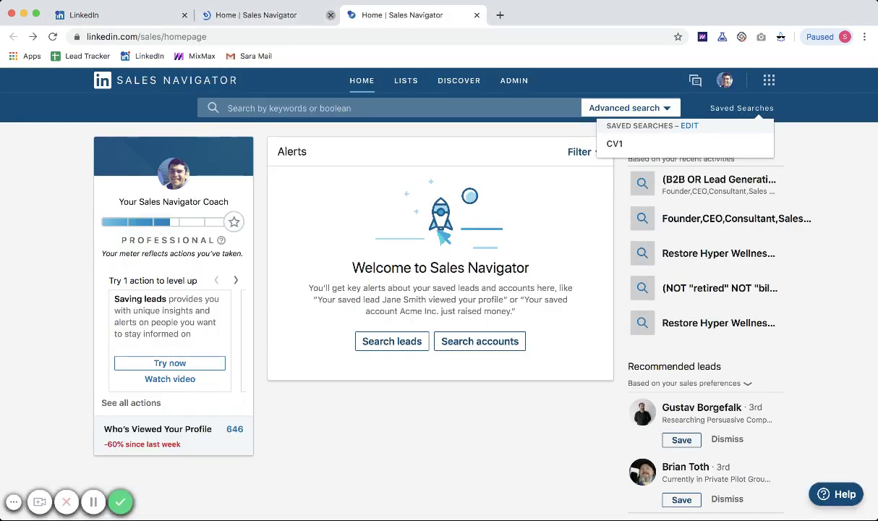
pyautogui.click(330, 15)
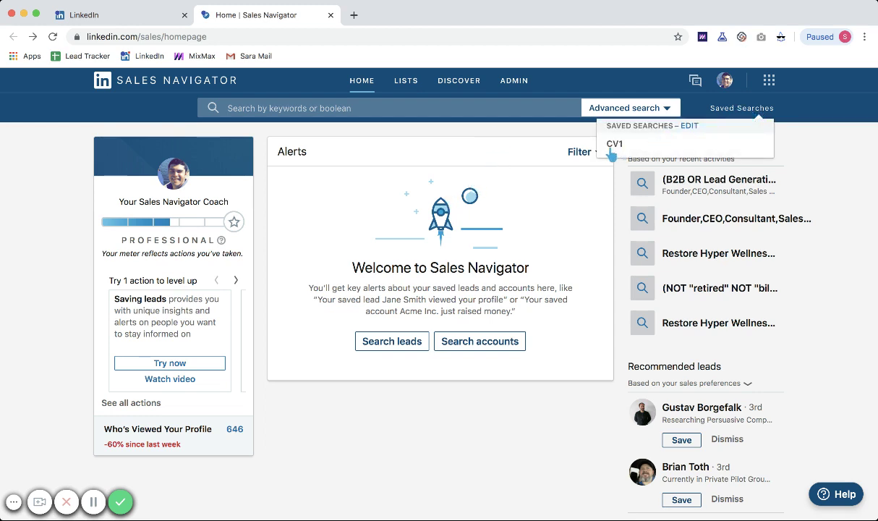
pyautogui.click(615, 146)
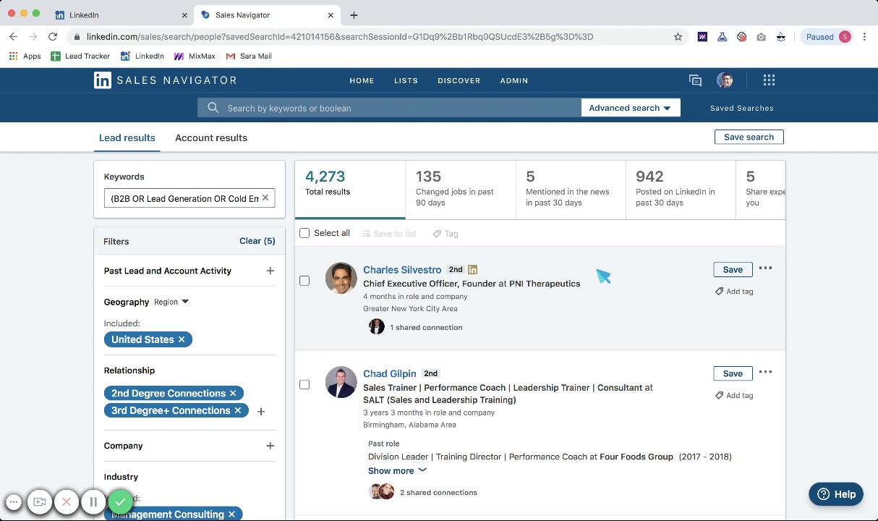
# - Preview the company card for PNI Therapeutics in the first lead result
pyautogui.scroll(-1, 603, 276)
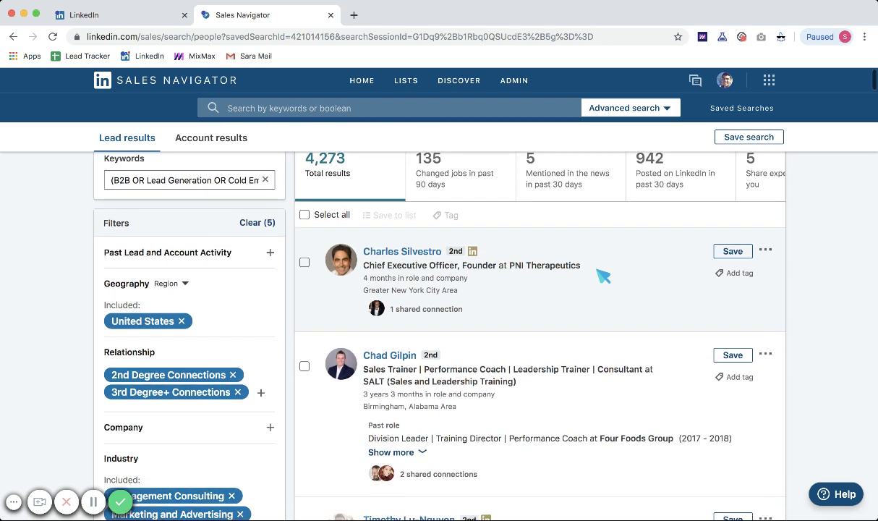
pyautogui.moveTo(554, 263)
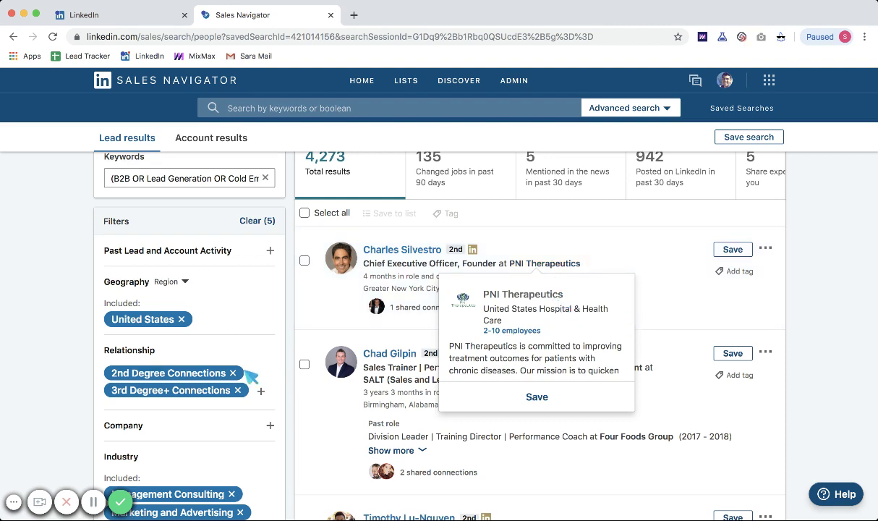
pyautogui.scroll(-3, 260, 340)
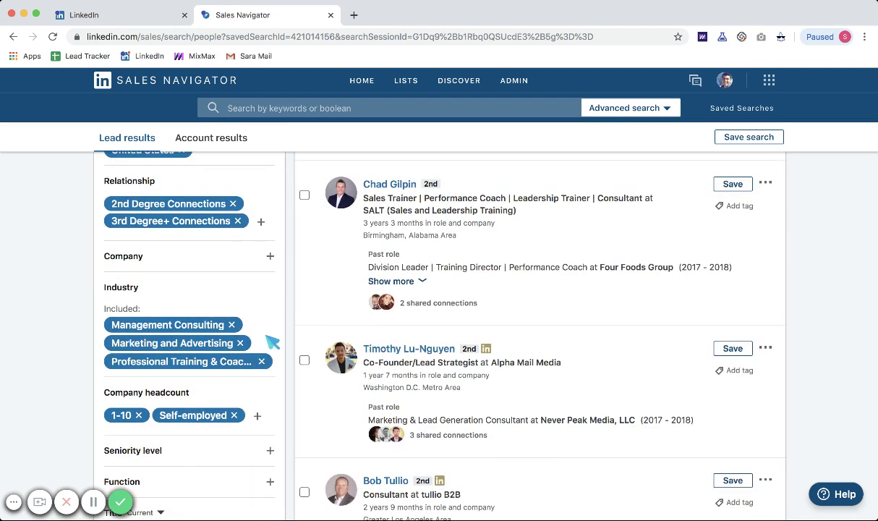
pyautogui.click(270, 340)
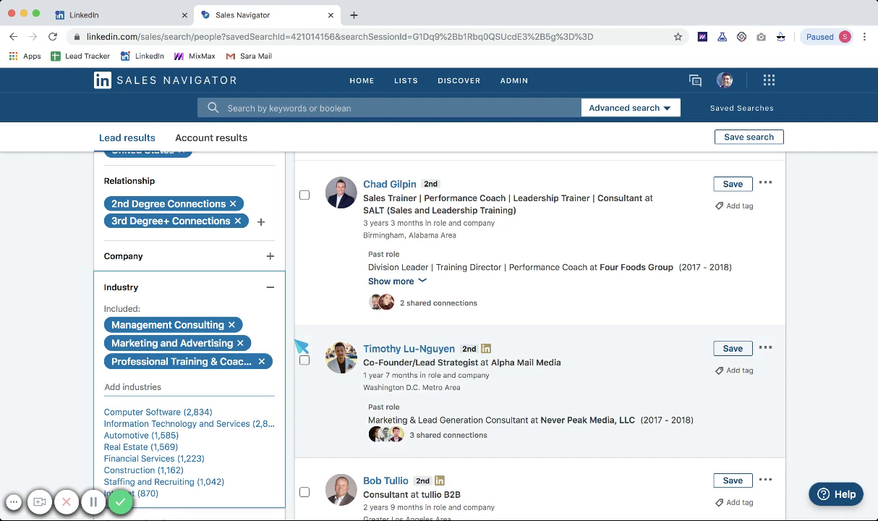
pyautogui.write('Heal')
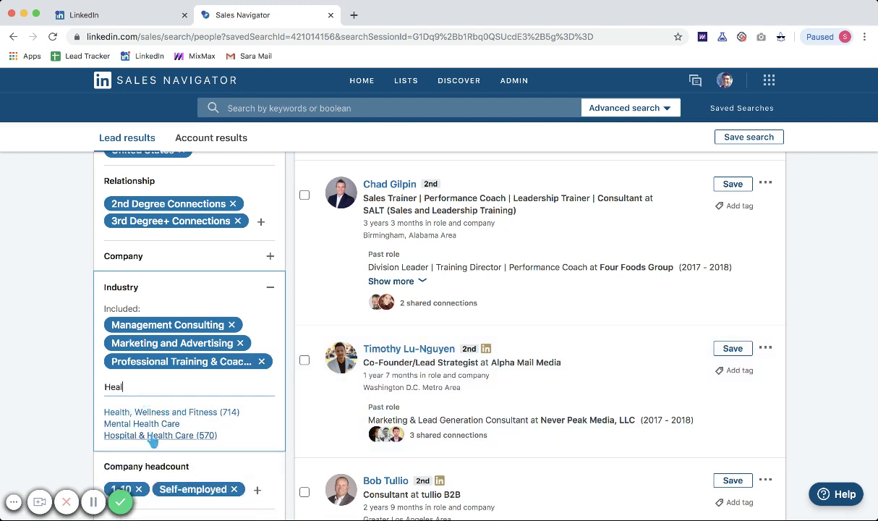
pyautogui.doubleClick(112, 389)
pyautogui.press('BackSpace')
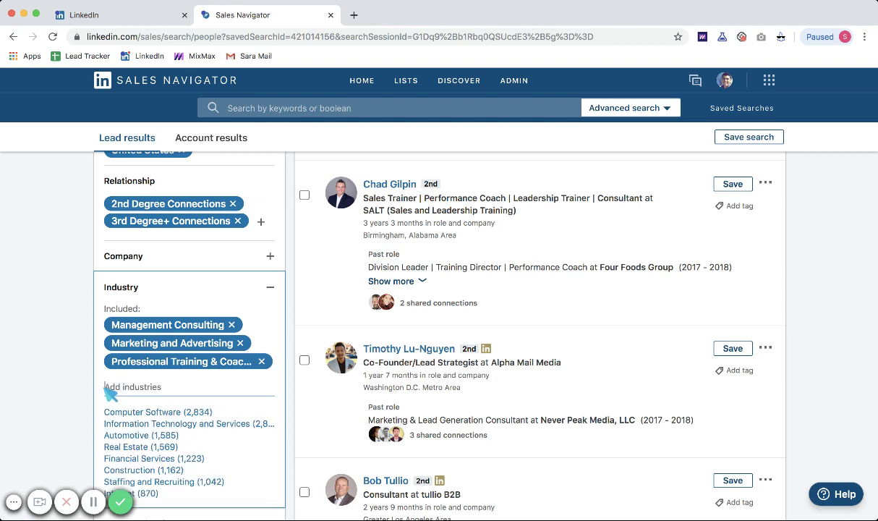
# - Examine the full boolean string in the saved search's keywords, from its beginning through the later OR terms
pyautogui.scroll(5, 228, 297)
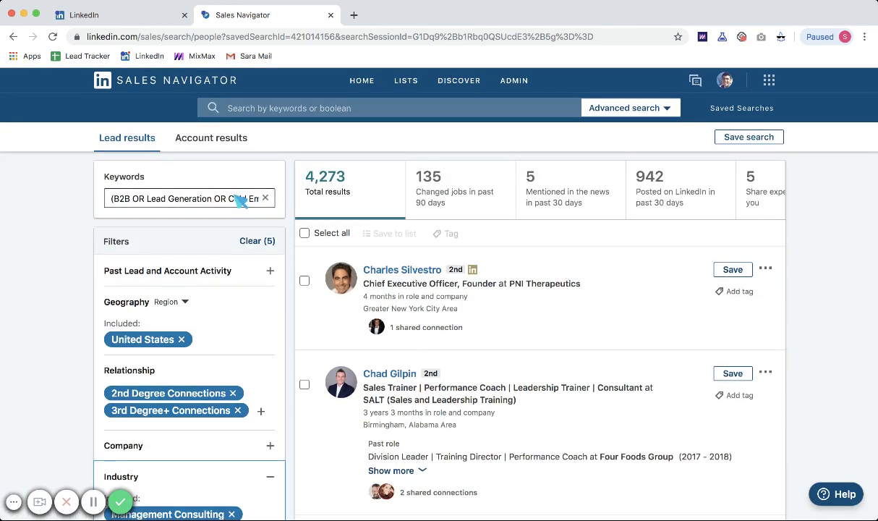
pyautogui.press('Right')
pyautogui.press('Right')
pyautogui.press('Right')
pyautogui.press('Right')
pyautogui.press('Right')
pyautogui.press('Right')
pyautogui.press('Right')
pyautogui.press('Right')
pyautogui.press('Right')
pyautogui.press('Right')
pyautogui.press('Right')
pyautogui.press('Right')
pyautogui.press('Right')
pyautogui.press('Right')
pyautogui.press('Right')
pyautogui.press('Right')
pyautogui.press('Right')
pyautogui.press('Right')
pyautogui.press('Right')
pyautogui.press('Right')
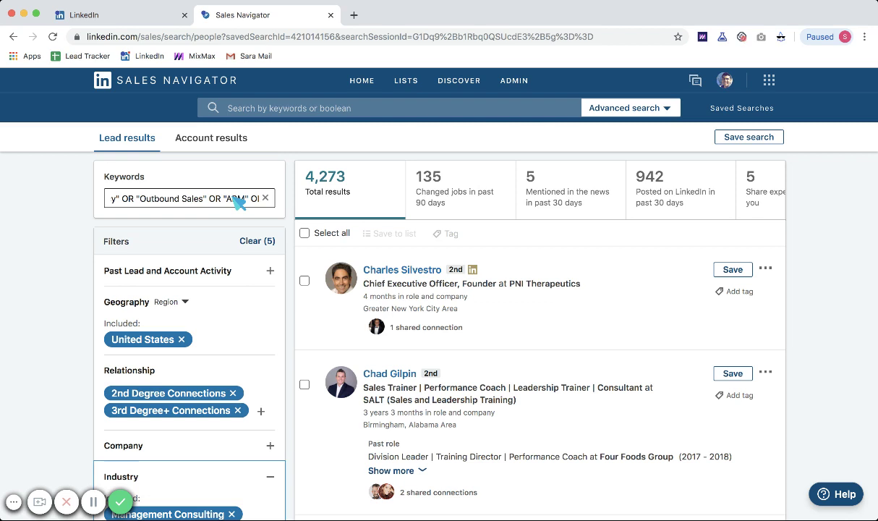
pyautogui.press('Left')
pyautogui.press('Left')
pyautogui.press('Left')
pyautogui.press('Left')
pyautogui.press('Left')
pyautogui.press('Left')
pyautogui.press('Left')
pyautogui.press('Left')
pyautogui.press('Left')
pyautogui.press('Left')
pyautogui.press('Left')
pyautogui.press('Left')
pyautogui.press('Left')
pyautogui.press('Left')
pyautogui.press('Left')
pyautogui.press('Left')
pyautogui.press('Left')
pyautogui.press('Left')
pyautogui.press('Left')
pyautogui.press('Left')
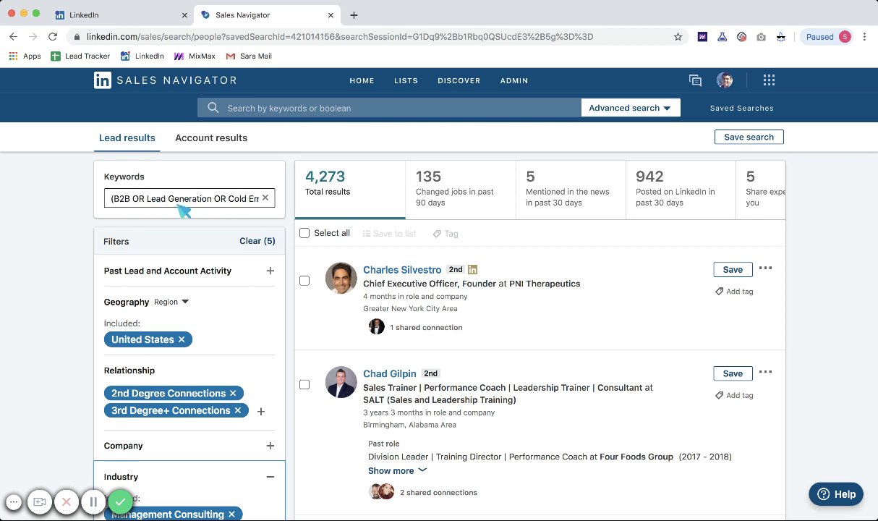
# - Append "NOT Healthcare" to the end of the keywords boolean string and rerun the lead search
pyautogui.click(177, 200)
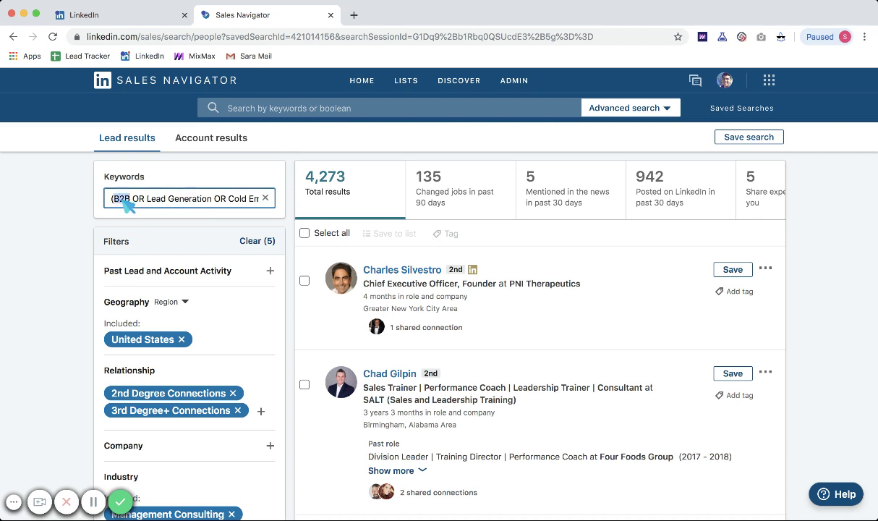
pyautogui.doubleClick(185, 198)
pyautogui.click(221, 199)
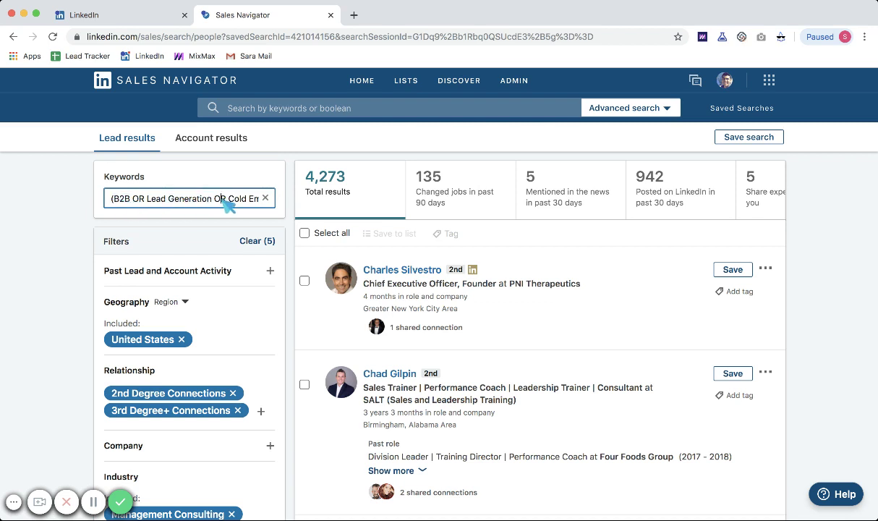
pyautogui.press('Right')
pyautogui.press('Right')
pyautogui.press('Right')
pyautogui.press('Right')
pyautogui.press('Right')
pyautogui.press('Right')
pyautogui.press('Right')
pyautogui.press('Right')
pyautogui.press('Right')
pyautogui.press('Right')
pyautogui.press('Right')
pyautogui.press('Right')
pyautogui.press('Right')
pyautogui.press('Right')
pyautogui.press('Right')
pyautogui.press('Right')
pyautogui.press('Right')
pyautogui.press('Right')
pyautogui.press('Right')
pyautogui.press('Right')
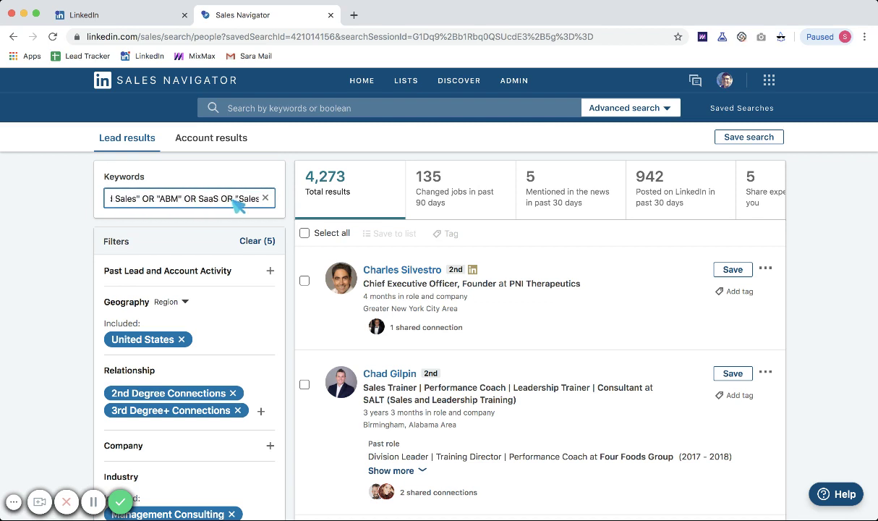
pyautogui.press('Right')
pyautogui.press('Right')
pyautogui.press('Right')
pyautogui.press('Right')
pyautogui.press('Right')
pyautogui.press('Right')
pyautogui.press('Right')
pyautogui.press('Right')
pyautogui.press('Right')
pyautogui.press('Right')
pyautogui.press('Right')
pyautogui.press('Right')
pyautogui.press('Right')
pyautogui.press('Right')
pyautogui.press('Right')
pyautogui.press('Right')
pyautogui.press('Right')
pyautogui.press('Right')
pyautogui.press('Right')
pyautogui.press('Right')
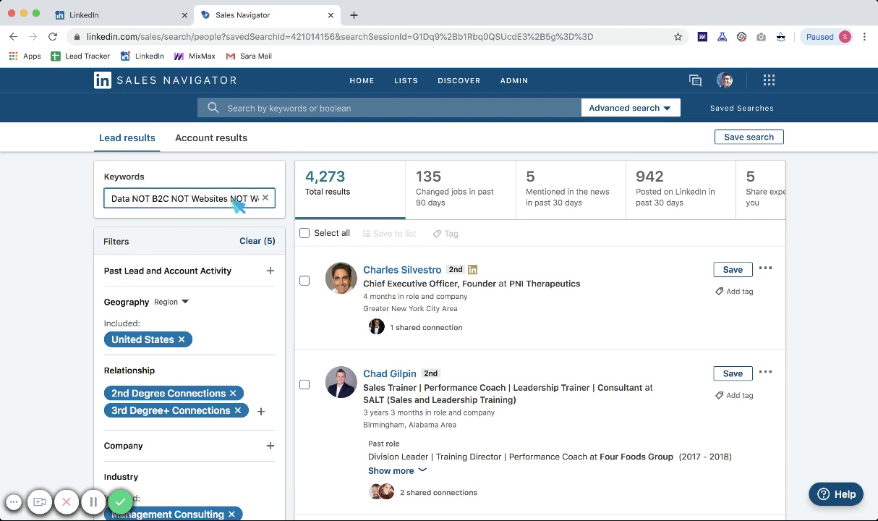
pyautogui.press('Right')
pyautogui.press('Right')
pyautogui.press('Right')
pyautogui.press('Right')
pyautogui.press('Right')
pyautogui.press('Right')
pyautogui.press('Right')
pyautogui.press('Right')
pyautogui.press('Right')
pyautogui.press('Right')
pyautogui.press('Right')
pyautogui.press('Right')
pyautogui.press('Right')
pyautogui.press('Right')
pyautogui.press('Right')
pyautogui.press('Right')
pyautogui.press('Right')
pyautogui.press('Right')
pyautogui.press('Right')
pyautogui.press('Right')
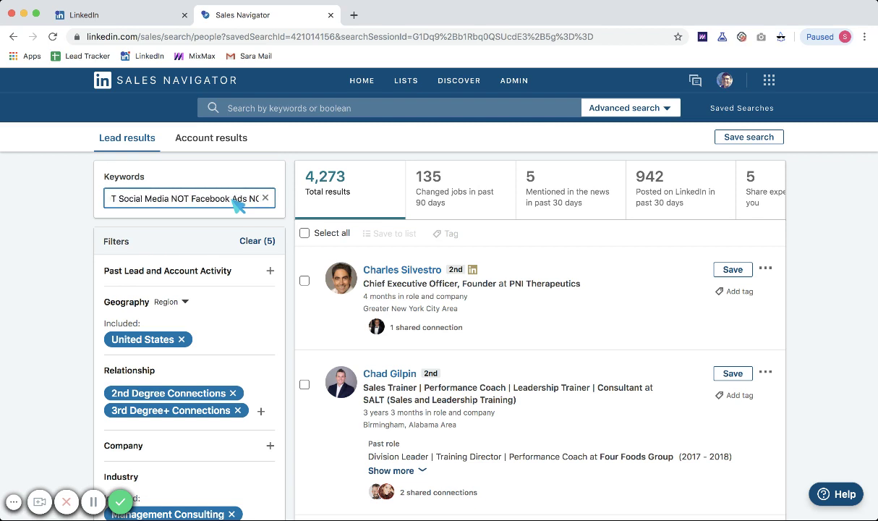
pyautogui.press('Right')
pyautogui.press('Right')
pyautogui.press('Right')
pyautogui.press('Right')
pyautogui.press('Right')
pyautogui.press('Right')
pyautogui.press('Right')
pyautogui.press('Right')
pyautogui.press('Right')
pyautogui.press('Right')
pyautogui.press('Right')
pyautogui.press('Right')
pyautogui.press('Right')
pyautogui.press('Right')
pyautogui.press('Right')
pyautogui.press('Right')
pyautogui.press('Right')
pyautogui.press('Right')
pyautogui.press('Right')
pyautogui.press('Right')
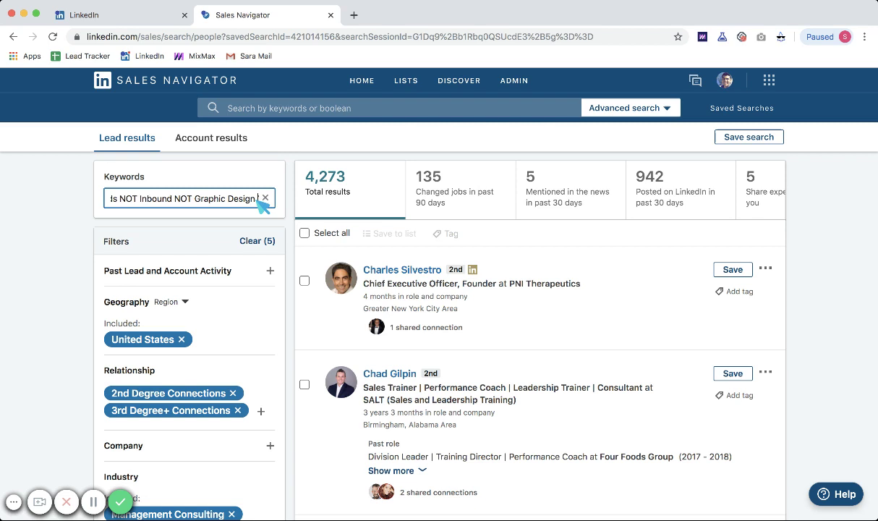
pyautogui.write('NOT Heal')
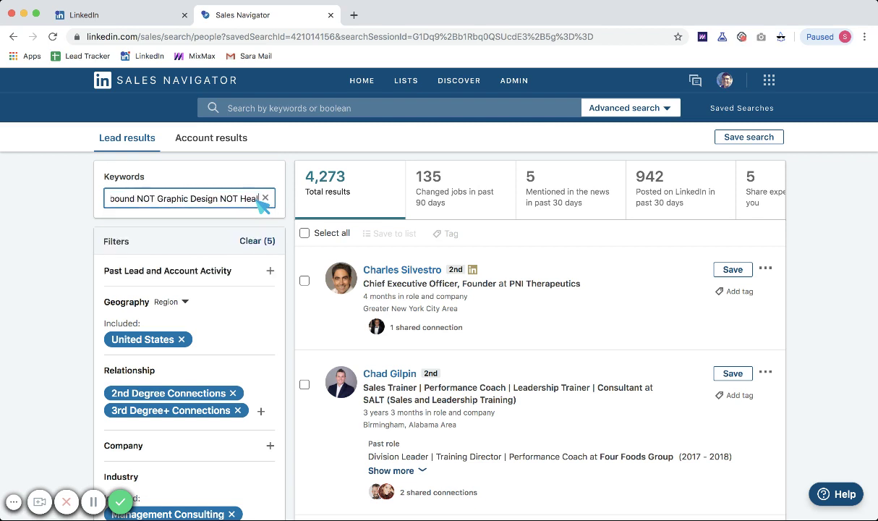
pyautogui.write('thcare')
pyautogui.press('Return')
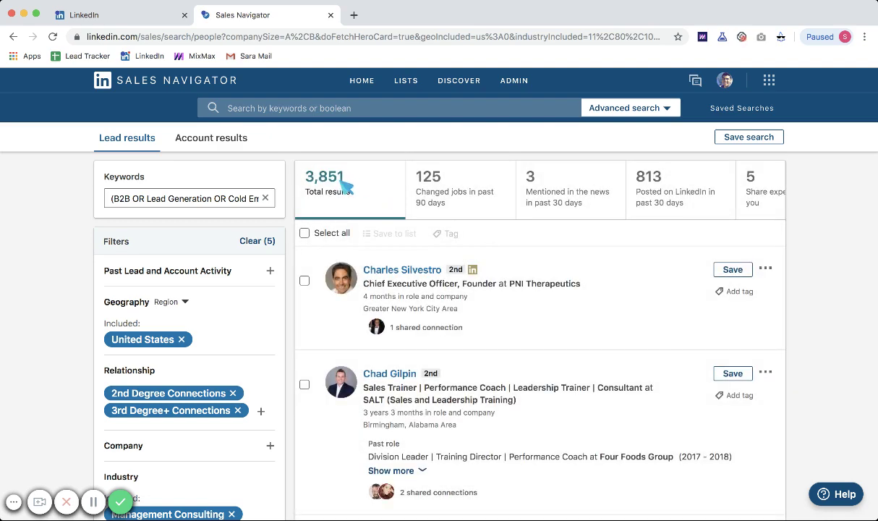
# - Review the first page of lead results, checking each lead's title, company and past role for relevance
pyautogui.scroll(-3, 582, 353)
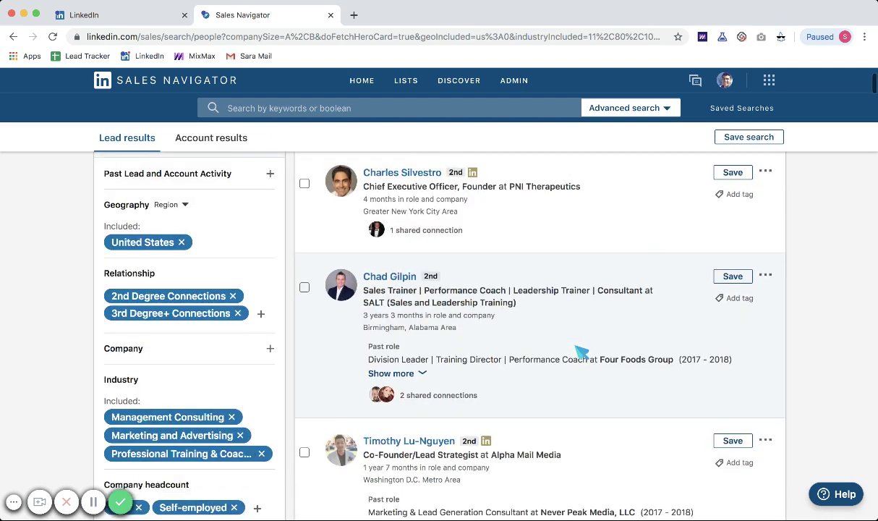
pyautogui.scroll(-2, 582, 352)
pyautogui.scroll(4, 571, 325)
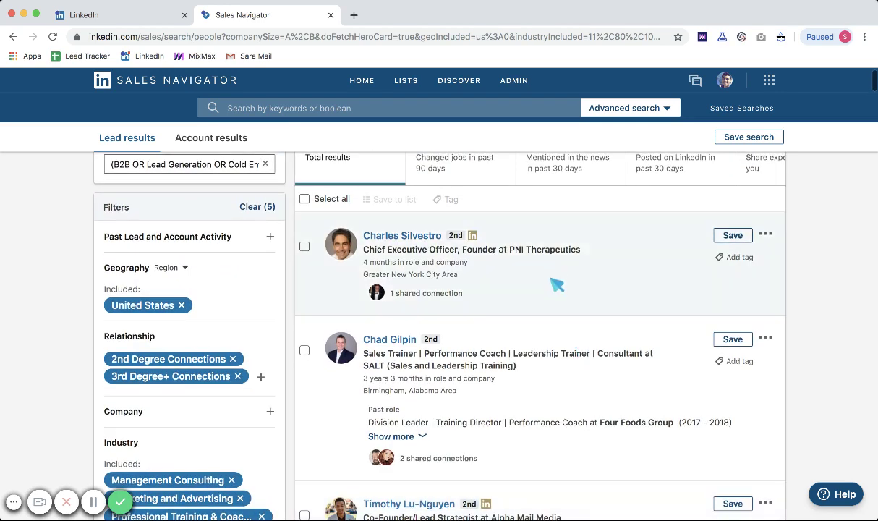
pyautogui.moveTo(536, 253)
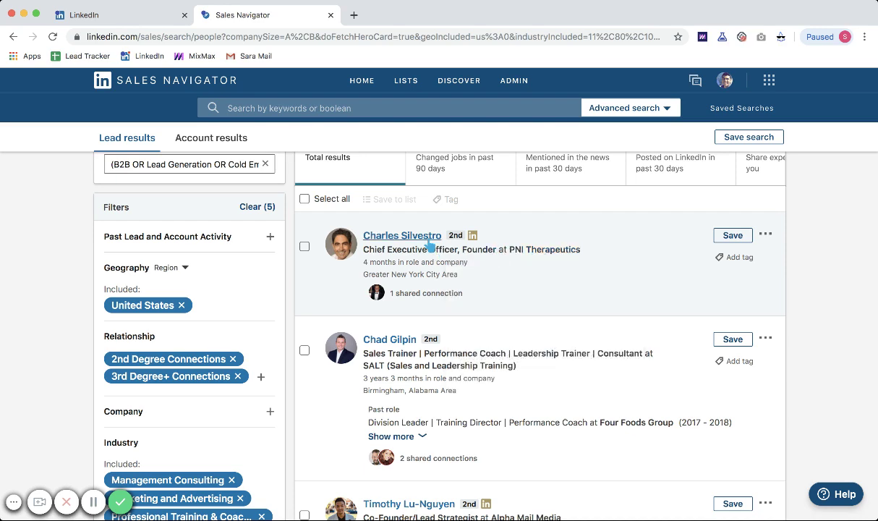
pyautogui.scroll(-2, 523, 290)
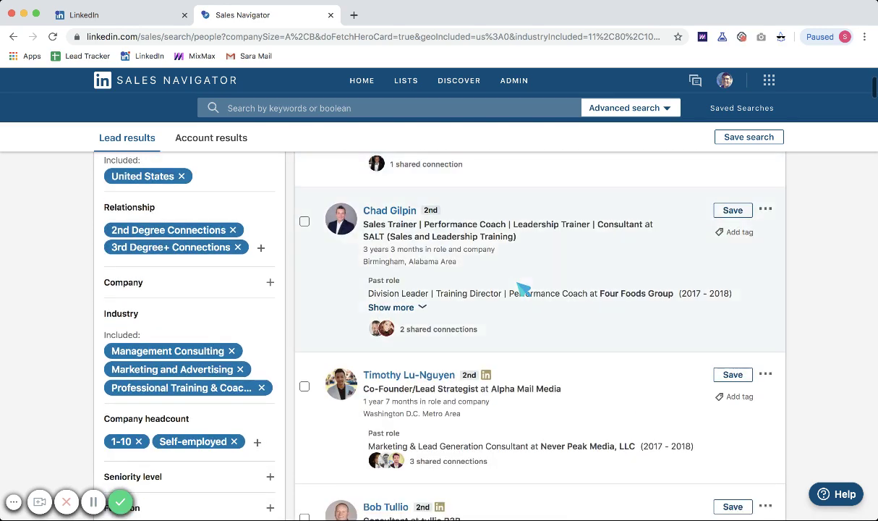
pyautogui.scroll(-5, 523, 288)
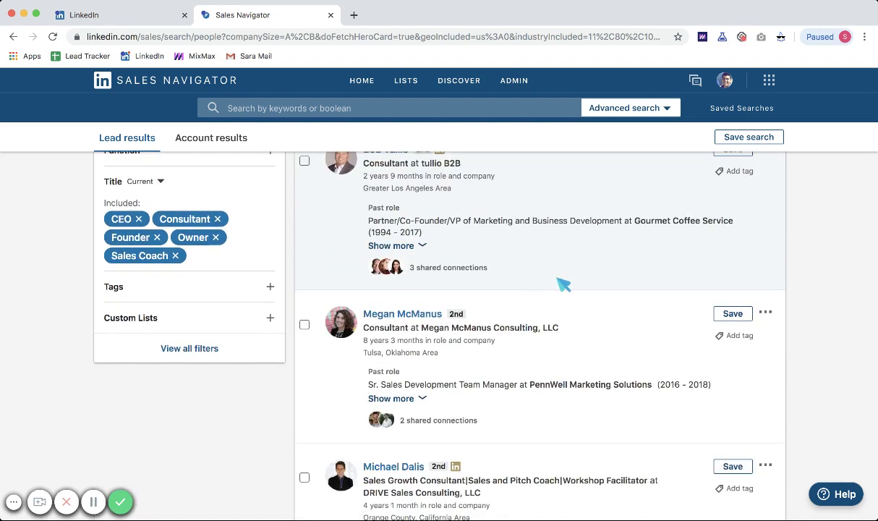
pyautogui.scroll(-2, 562, 284)
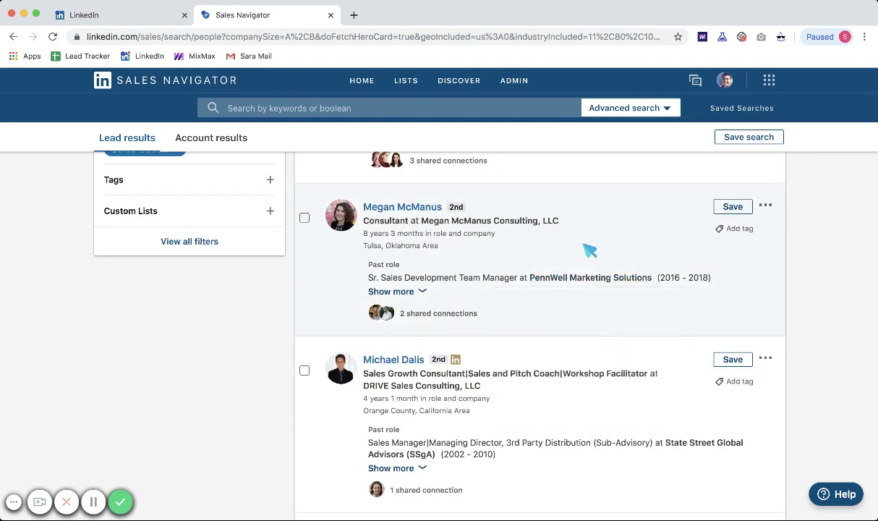
pyautogui.scroll(-3, 590, 250)
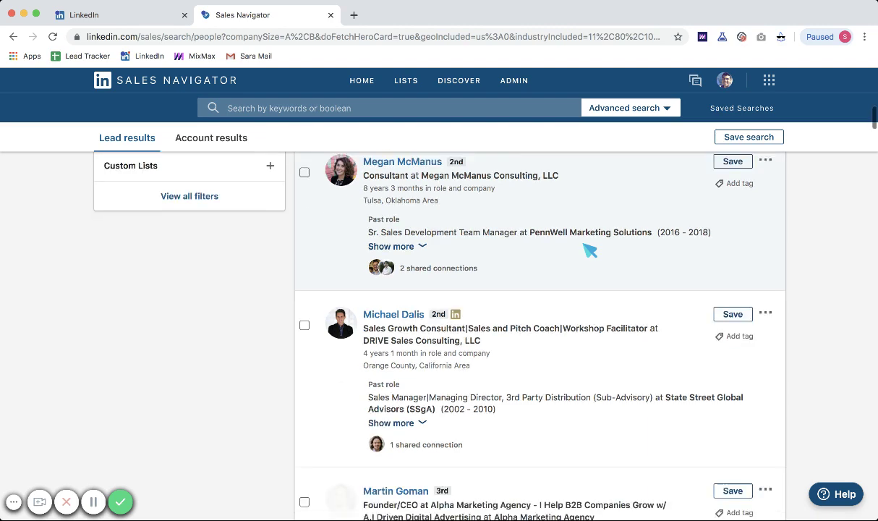
pyautogui.scroll(-8, 590, 250)
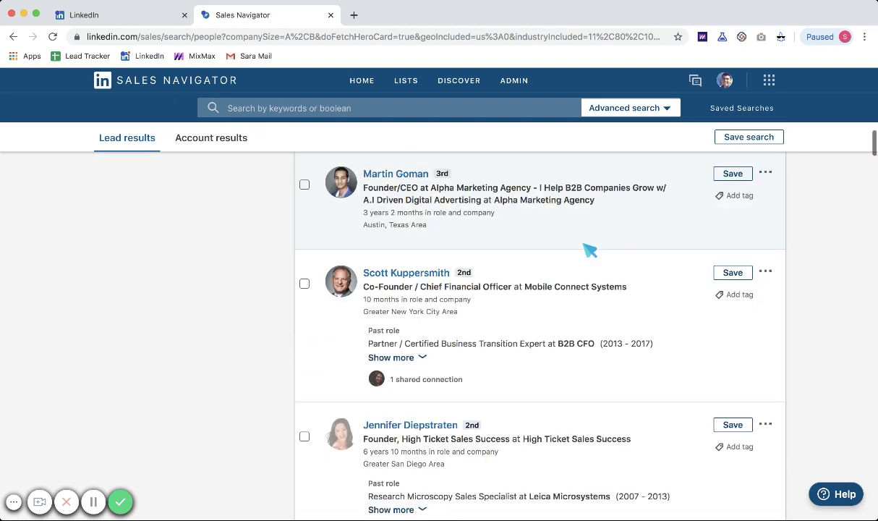
pyautogui.scroll(-5, 590, 249)
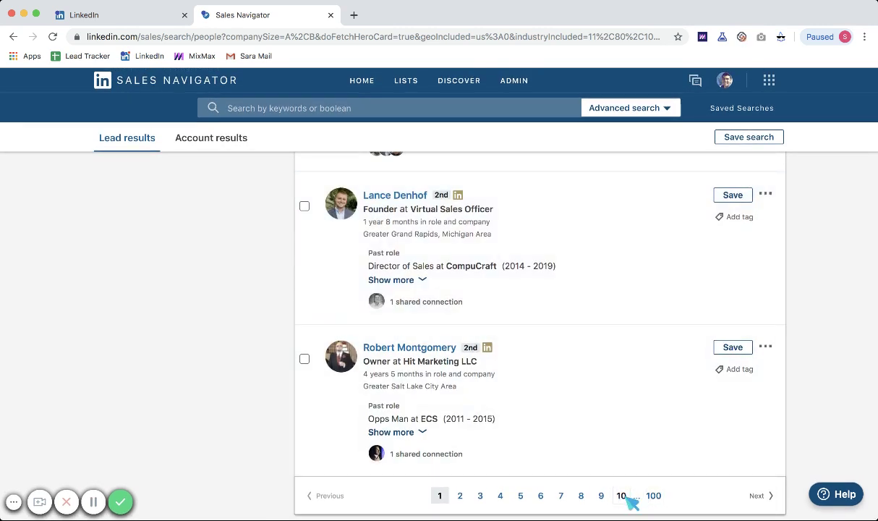
# - Go to page 10 of the lead results and check the relevance of the leads' titles and companies
pyautogui.click(625, 496)
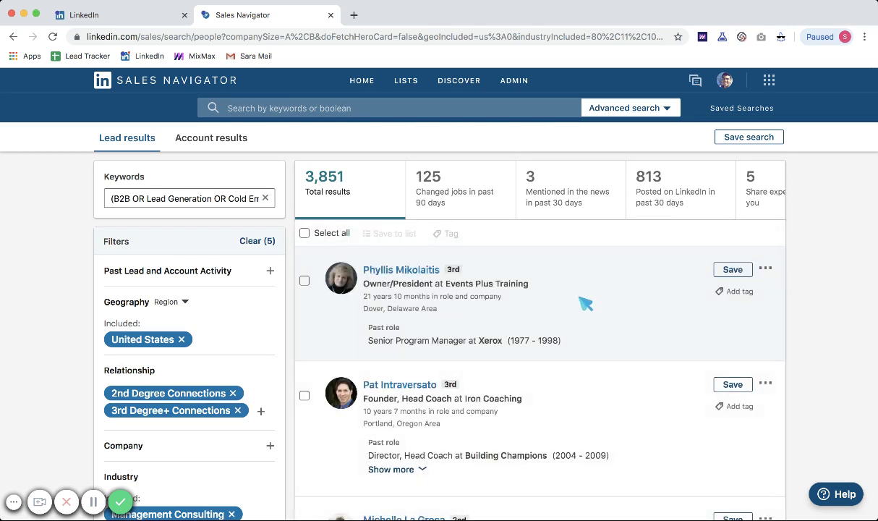
pyautogui.scroll(-5, 581, 300)
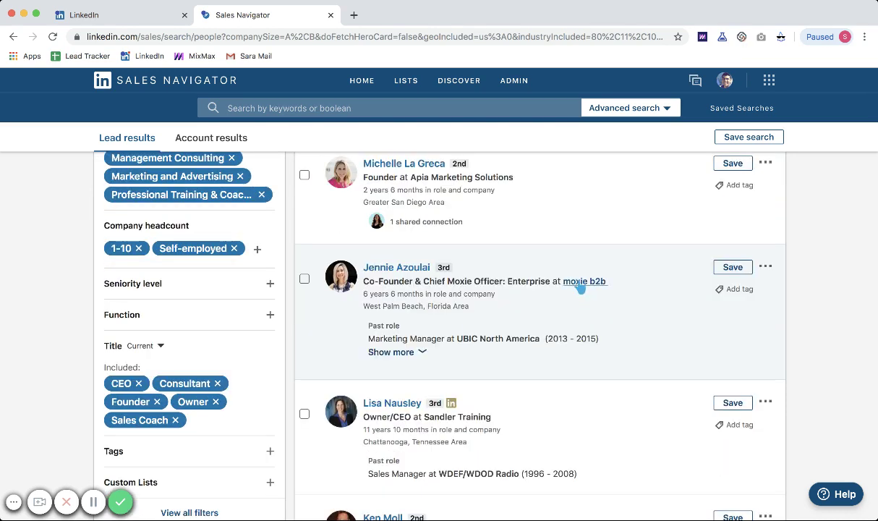
pyautogui.moveTo(579, 283)
pyautogui.scroll(-3, 667, 269)
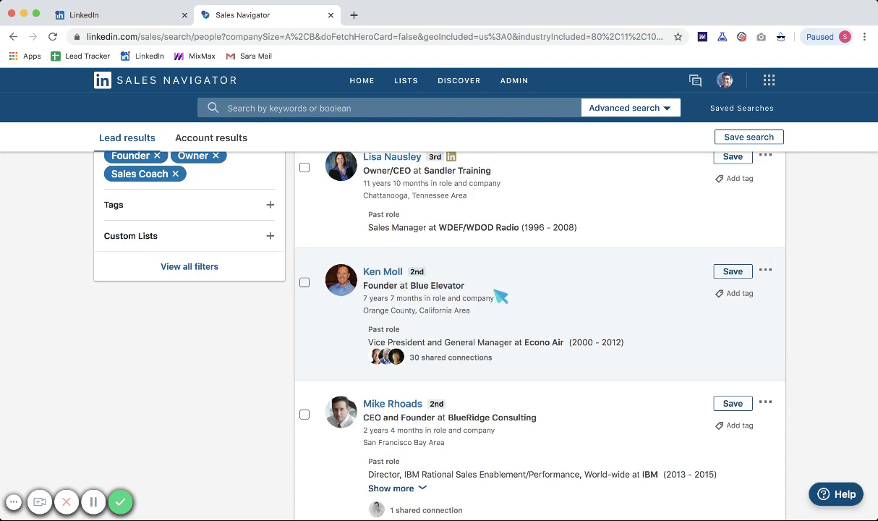
pyautogui.scroll(-3, 500, 294)
pyautogui.scroll(-2, 563, 285)
pyautogui.scroll(-5, 563, 284)
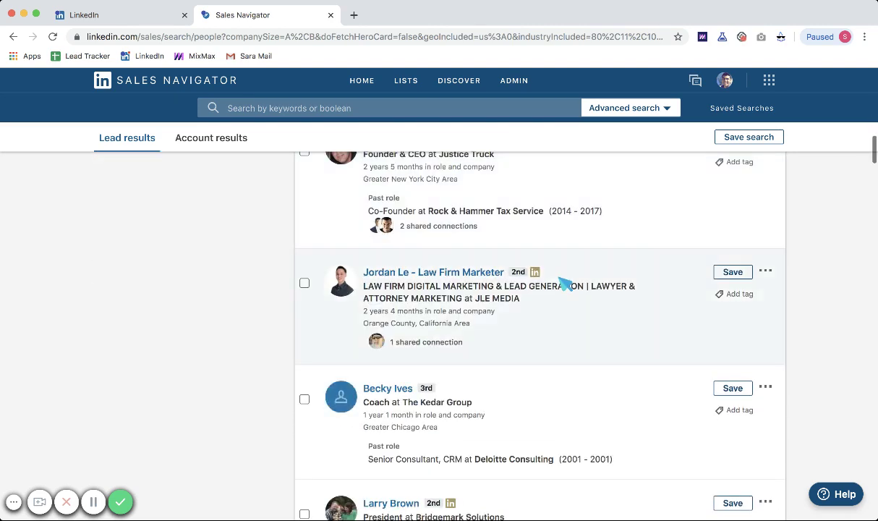
pyautogui.scroll(-2, 565, 284)
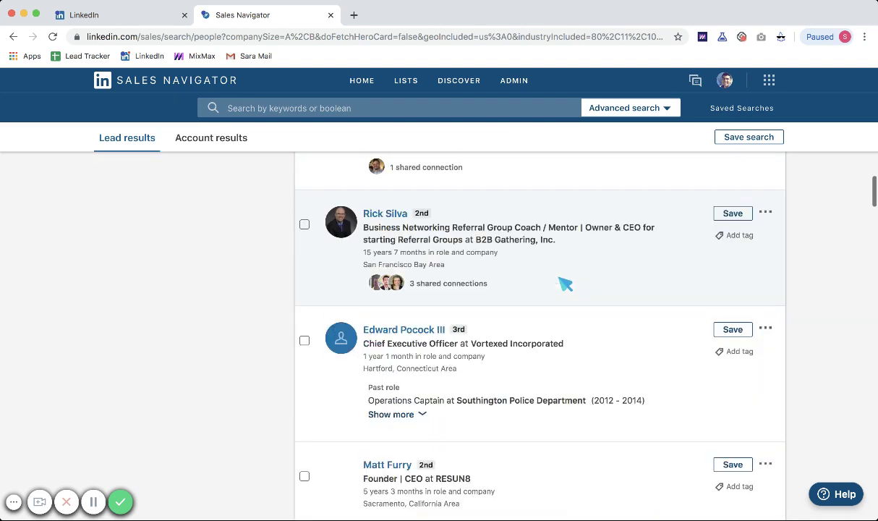
# - Add RESUN8 to the current company filter of the lead search
pyautogui.scroll(-2, 537, 255)
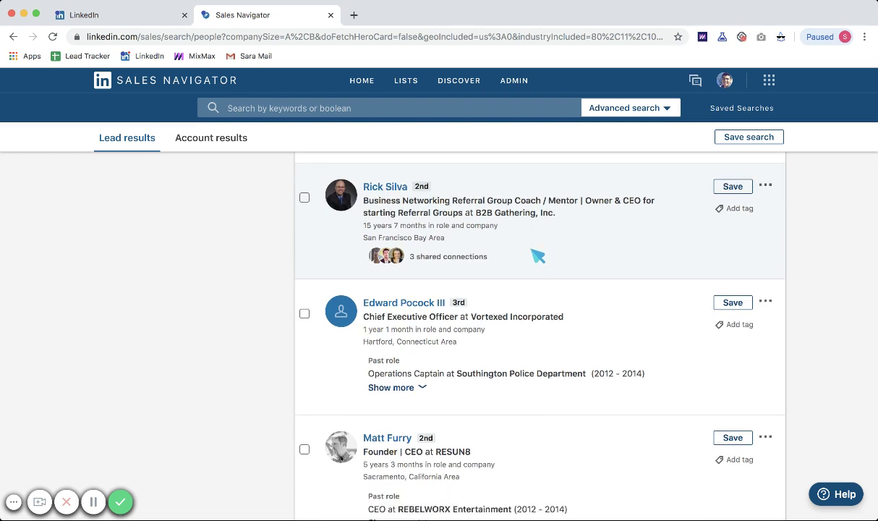
pyautogui.moveTo(453, 367)
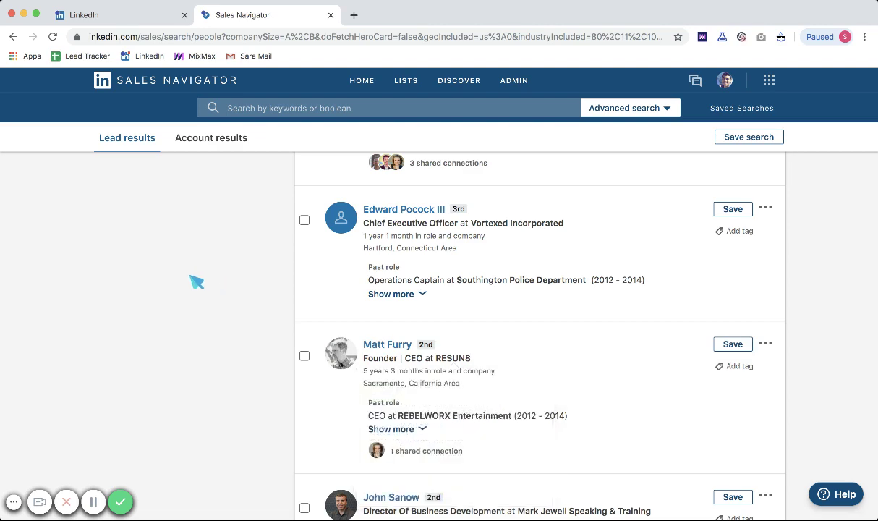
pyautogui.scroll(10, 196, 281)
pyautogui.scroll(-4, 196, 280)
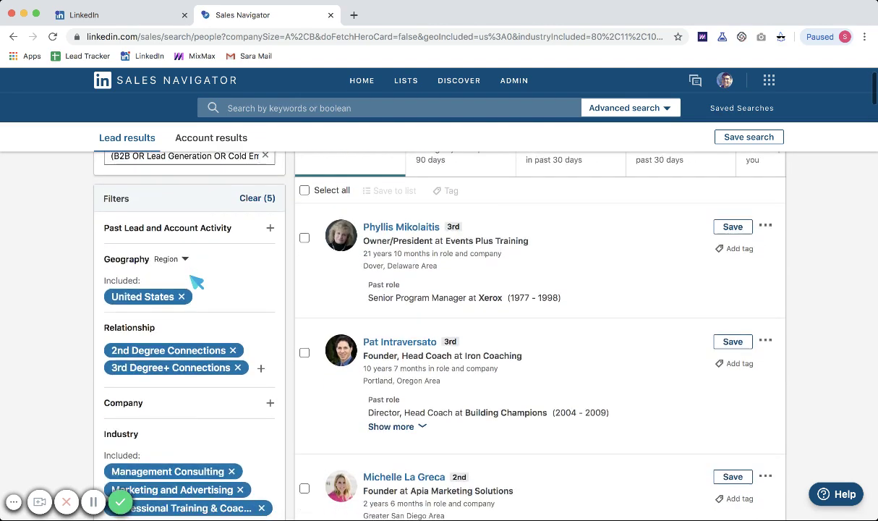
pyautogui.click(206, 251)
pyautogui.write('Resun')
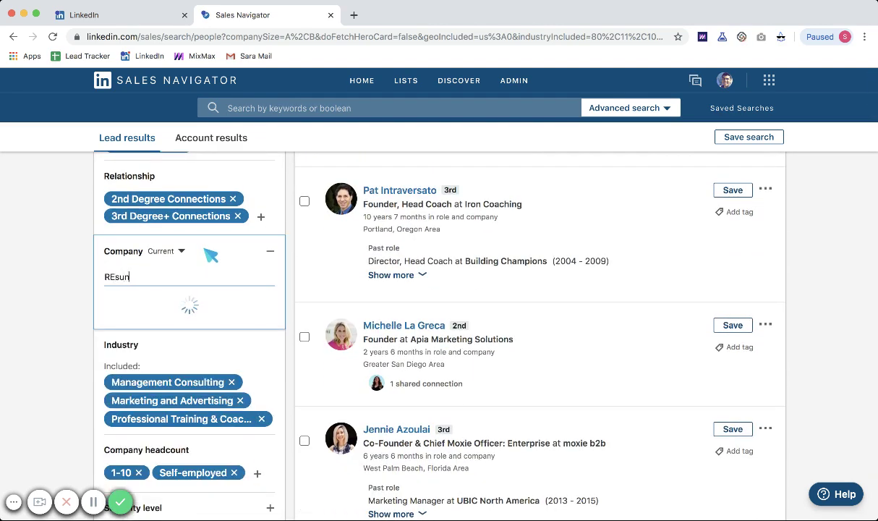
pyautogui.press('BackSpace')
pyautogui.press('BackSpace')
pyautogui.press('BackSpace')
pyautogui.press('BackSpace')
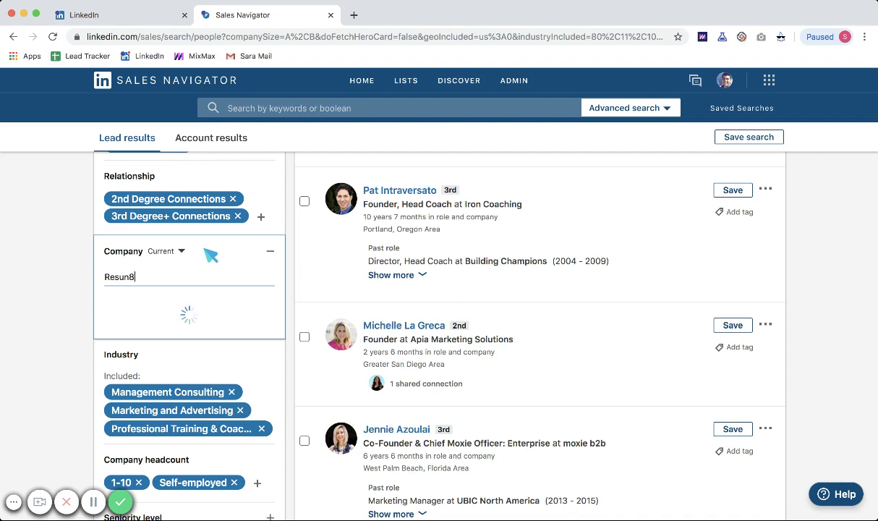
pyautogui.click(134, 305)
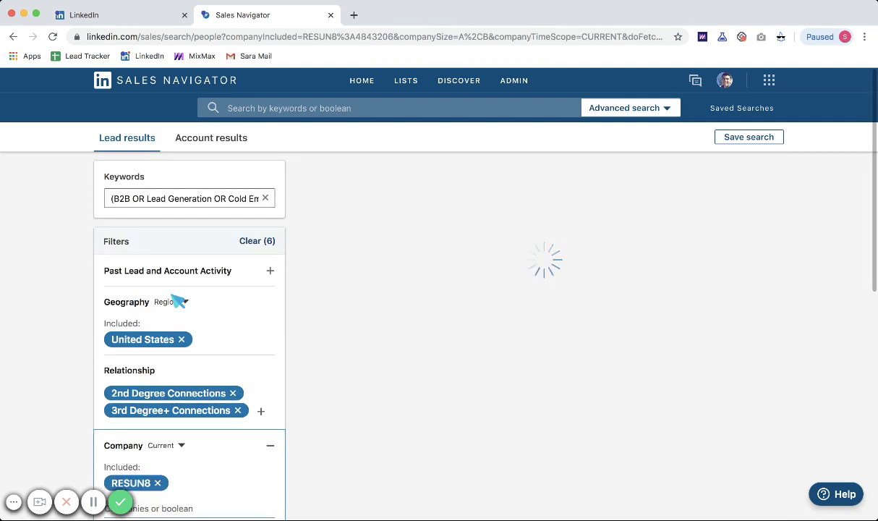
# - Switch the RESUN8 company filter from included to excluded
pyautogui.scroll(-3, 177, 302)
pyautogui.moveTo(141, 299)
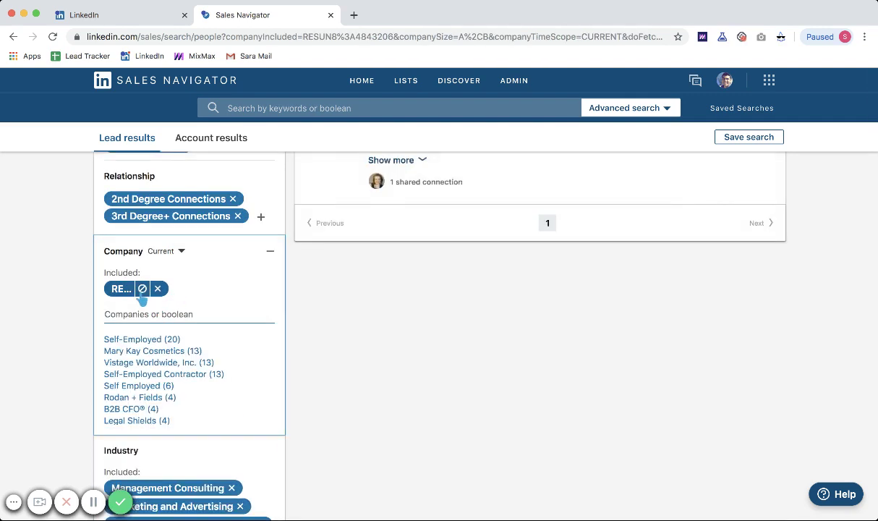
pyautogui.click(142, 288)
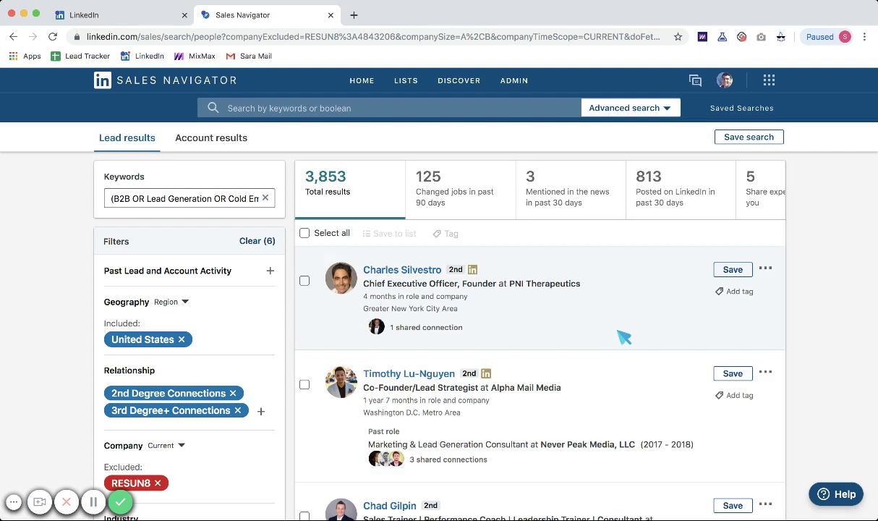
# - Go to page 10 of the updated lead results and check the relevance of the leads' titles and companies
pyautogui.scroll(-10, 624, 337)
pyautogui.scroll(-10, 623, 337)
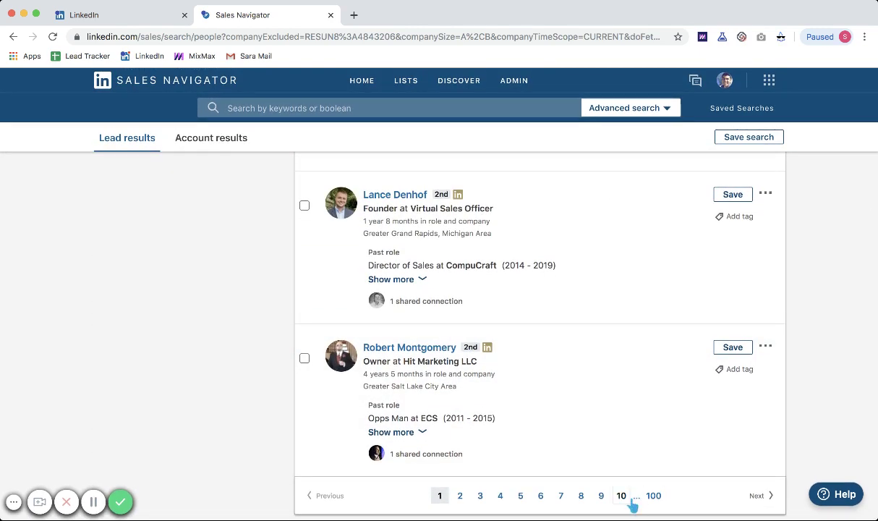
pyautogui.click(623, 497)
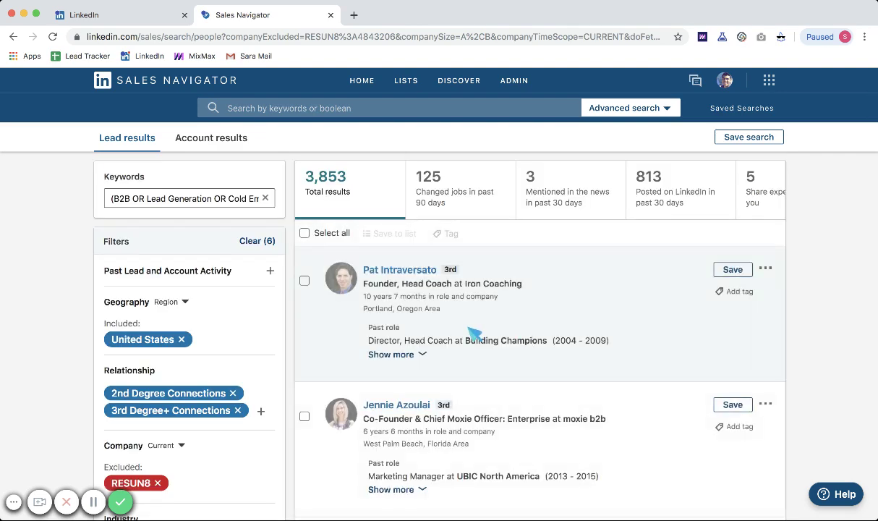
pyautogui.scroll(-8, 472, 333)
pyautogui.scroll(-4, 476, 334)
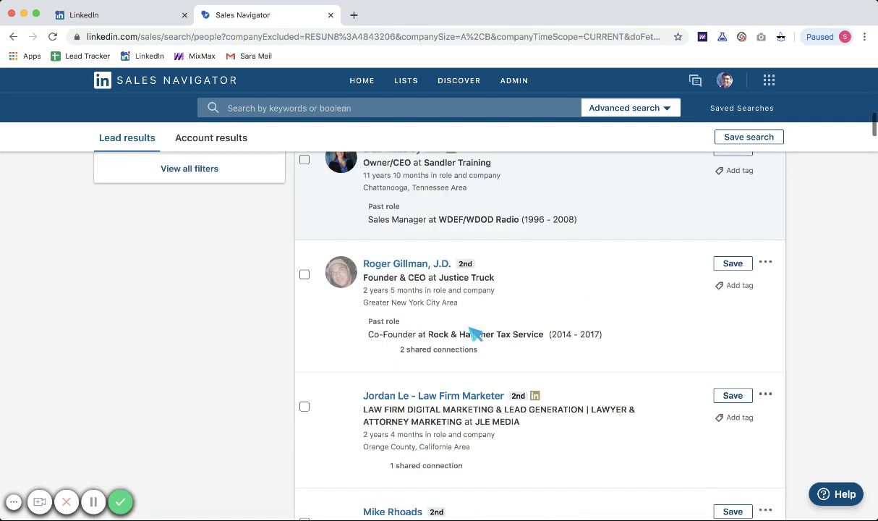
# - Restrict the lead search to the Owner seniority level
pyautogui.scroll(3, 475, 333)
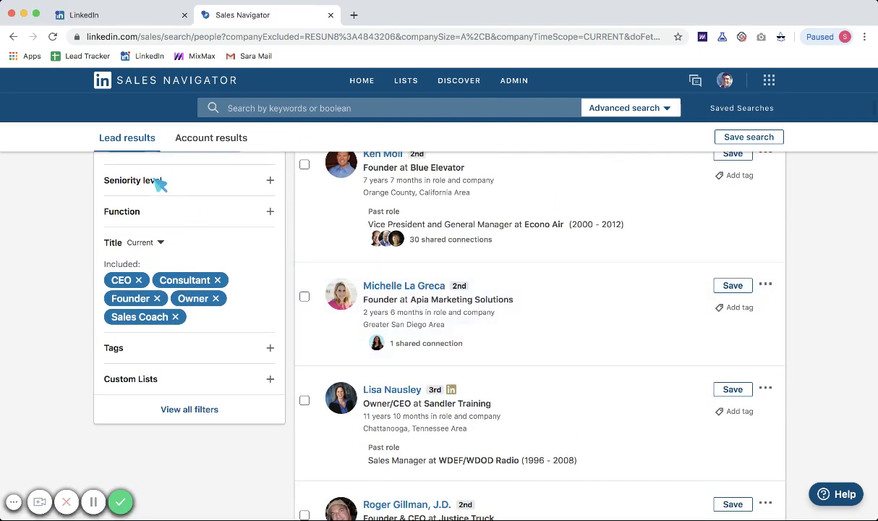
pyautogui.click(162, 183)
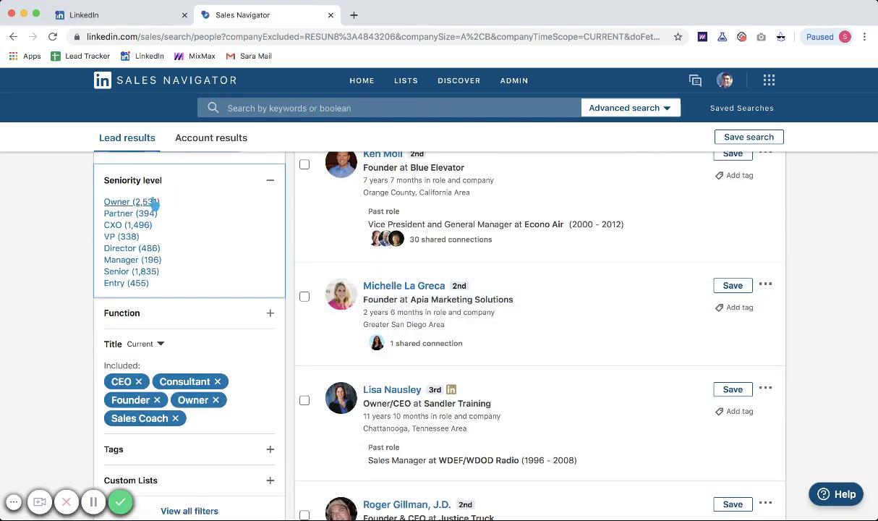
pyautogui.click(153, 203)
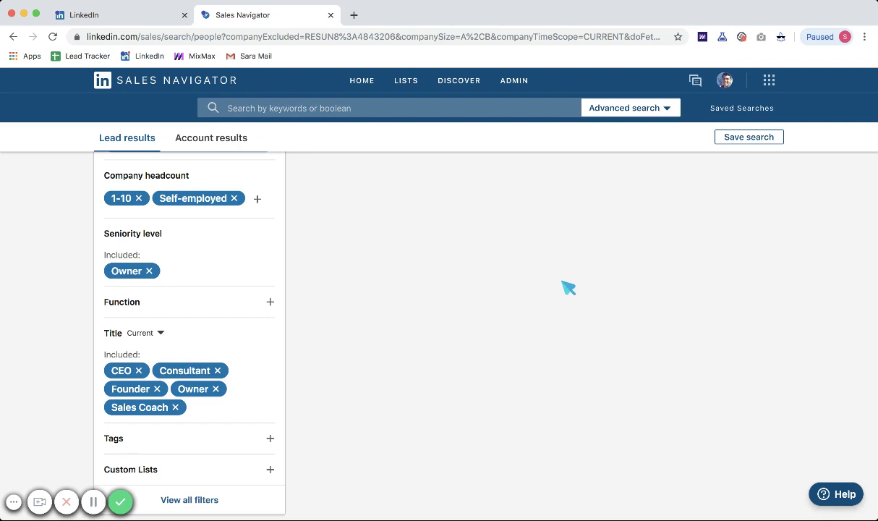
pyautogui.scroll(-2, 568, 287)
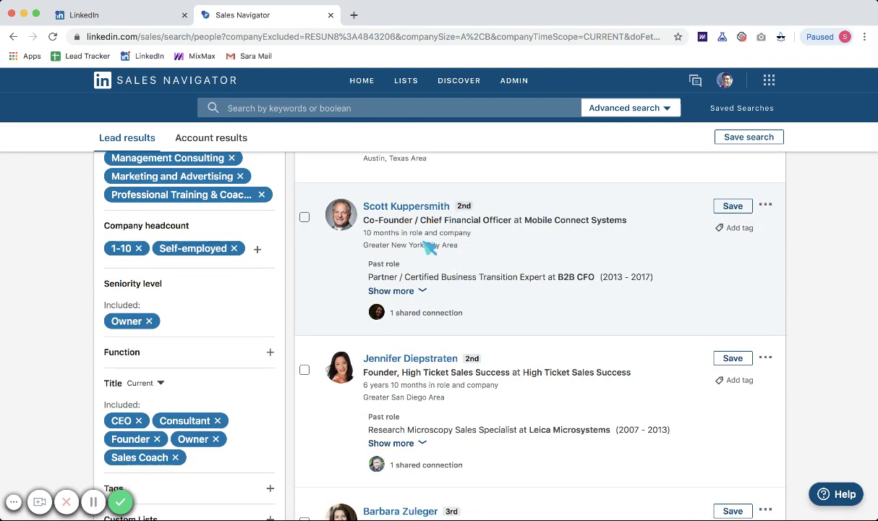
# - Add "Financial" to the current title filter and set it as an excluded title
pyautogui.scroll(-2, 251, 353)
pyautogui.click(251, 353)
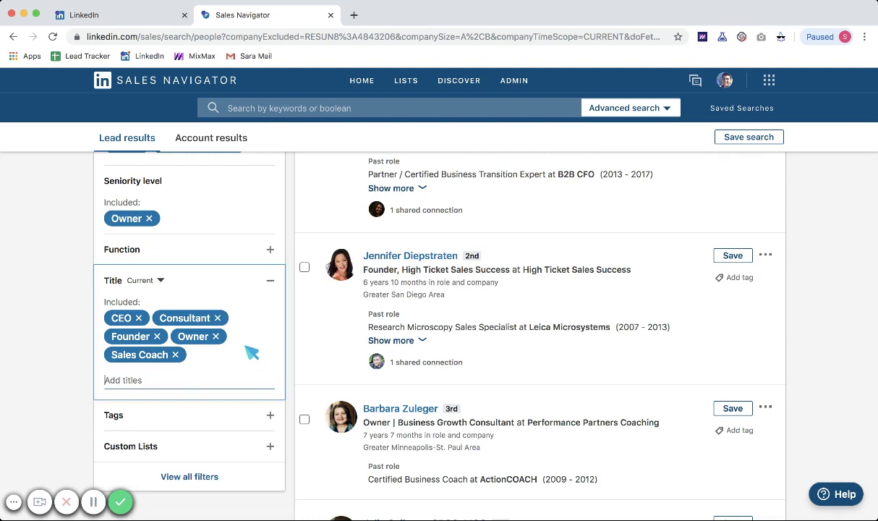
pyautogui.write('Financial')
pyautogui.press('Return')
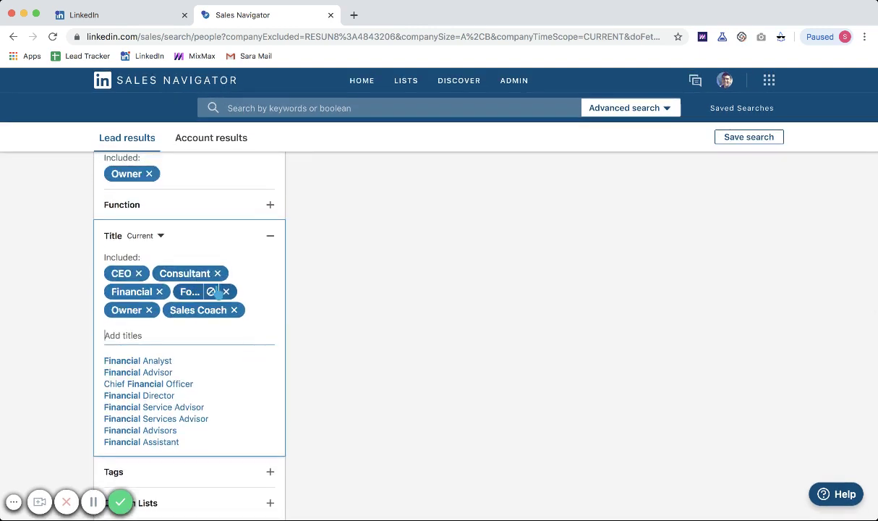
pyautogui.moveTo(142, 298)
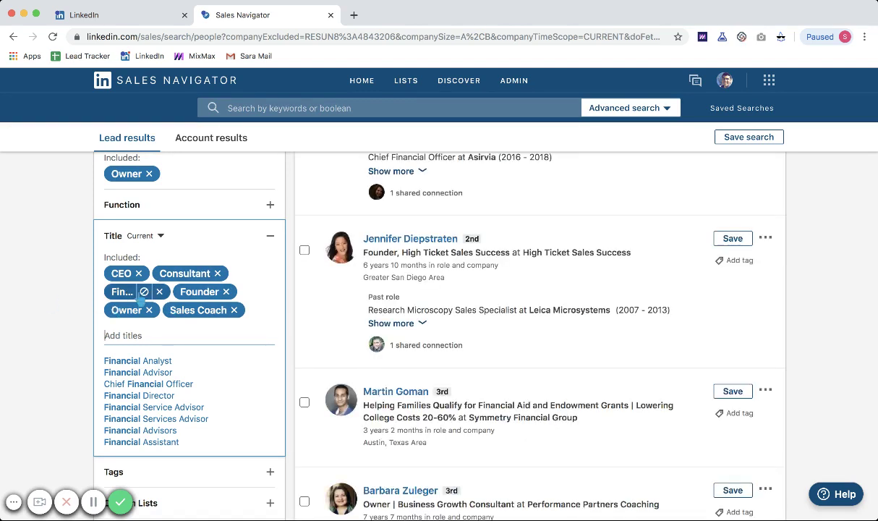
pyautogui.scroll(-5, 225, 341)
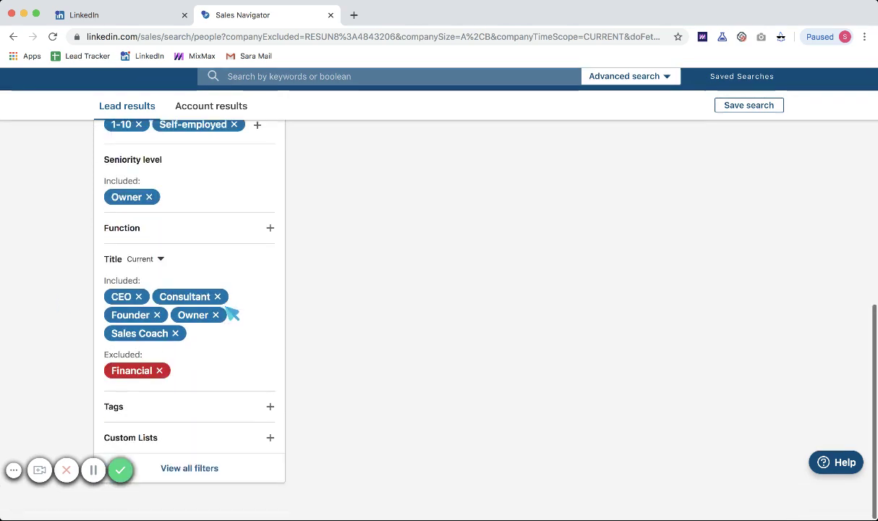
# - Add Business Development as an included function in the lead search filters
pyautogui.scroll(1, 229, 310)
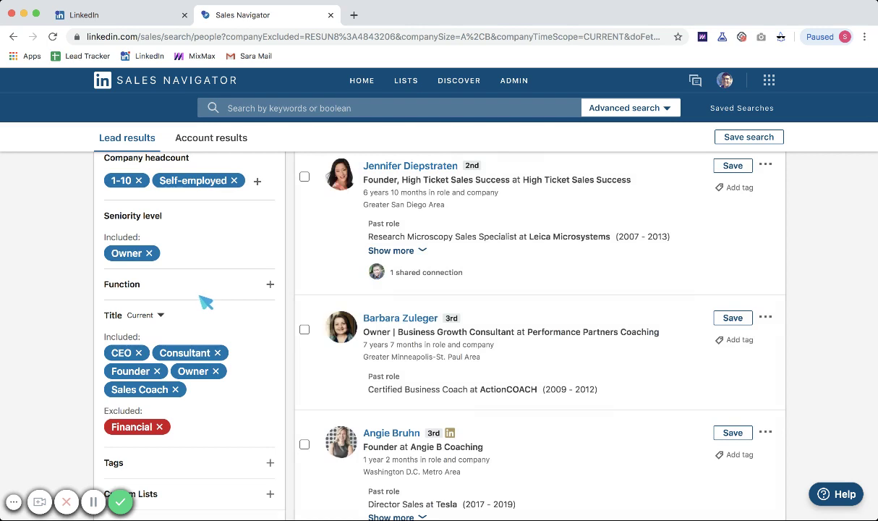
pyautogui.click(203, 289)
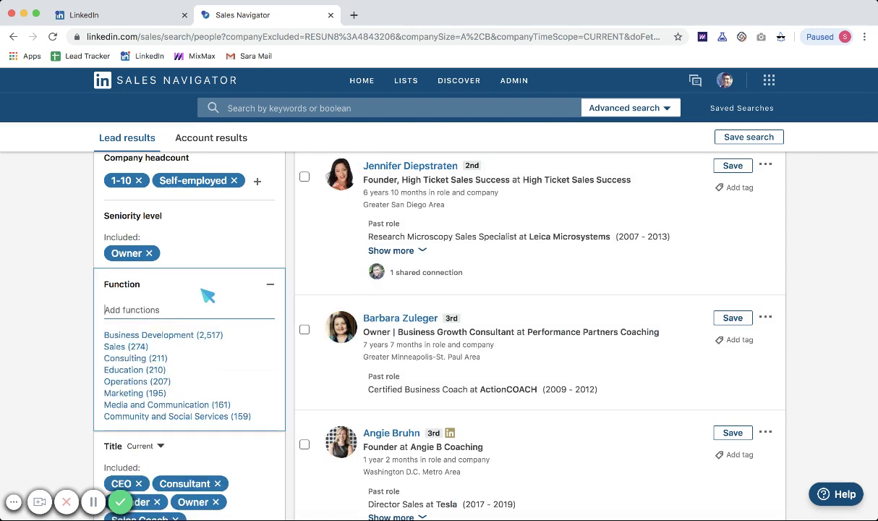
pyautogui.click(177, 335)
pyautogui.click(70, 327)
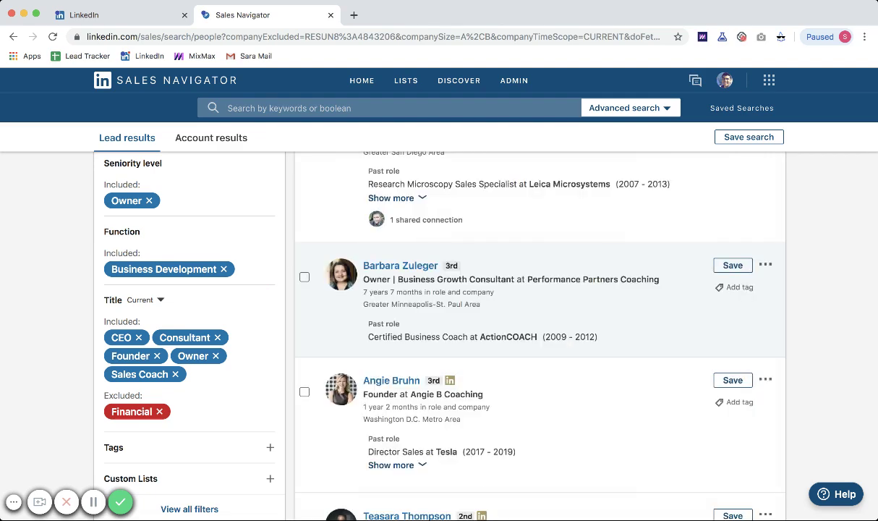
# - Skim the filtered leads for relevance and save the search as CV2
pyautogui.scroll(-10, 610, 319)
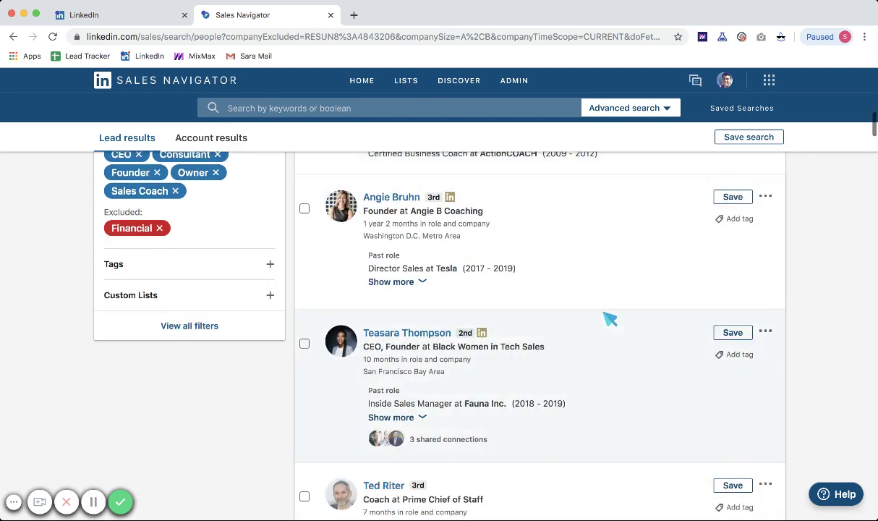
pyautogui.scroll(-10, 609, 319)
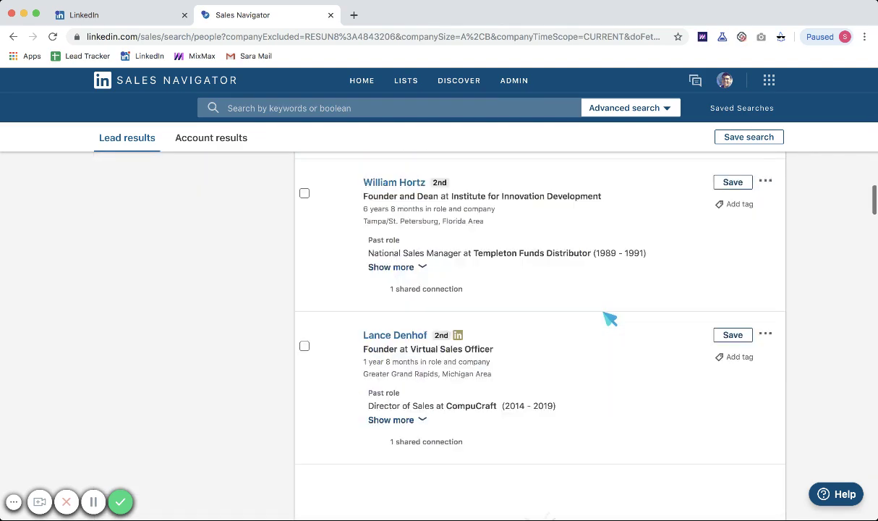
pyautogui.scroll(20, 610, 319)
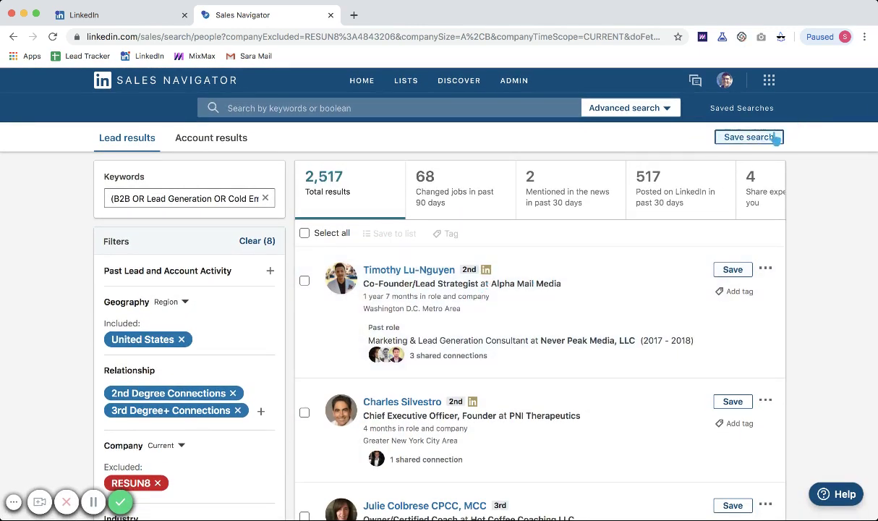
pyautogui.click(731, 135)
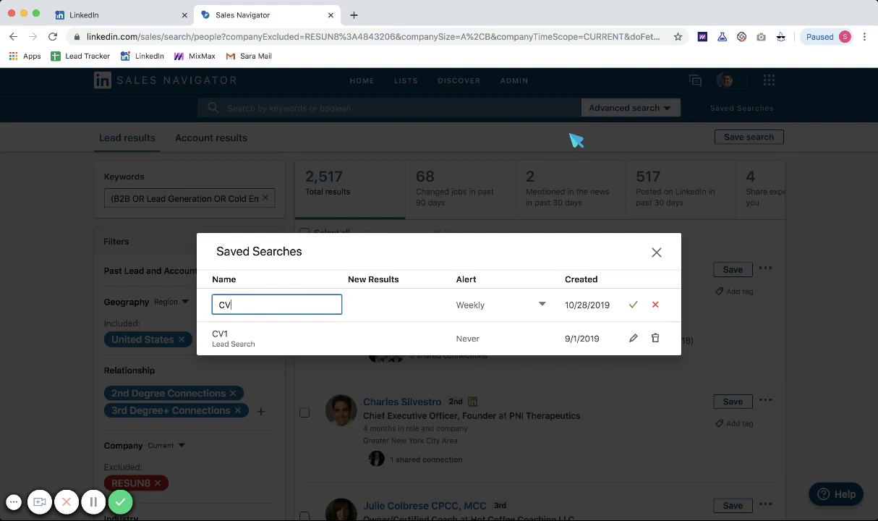
pyautogui.press('Return')
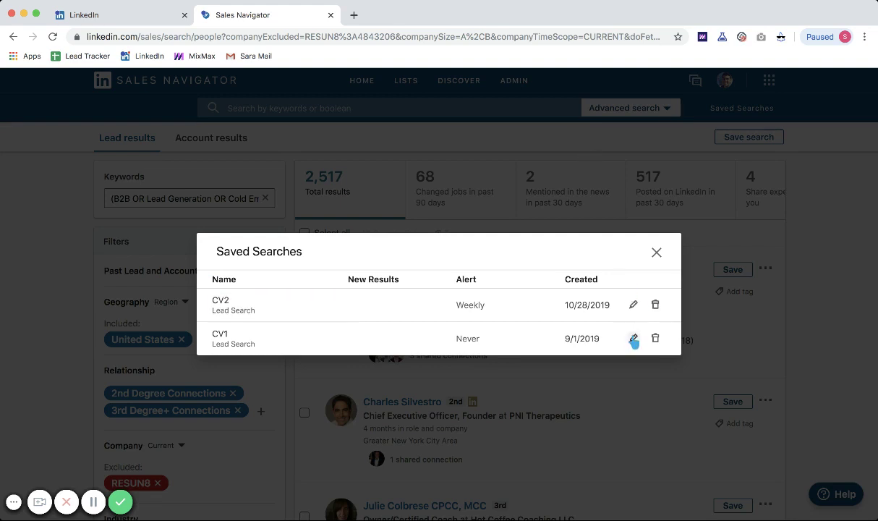
# - Set the alert frequency of the saved search CV2 to Never and close the saved searches list
pyautogui.click(634, 305)
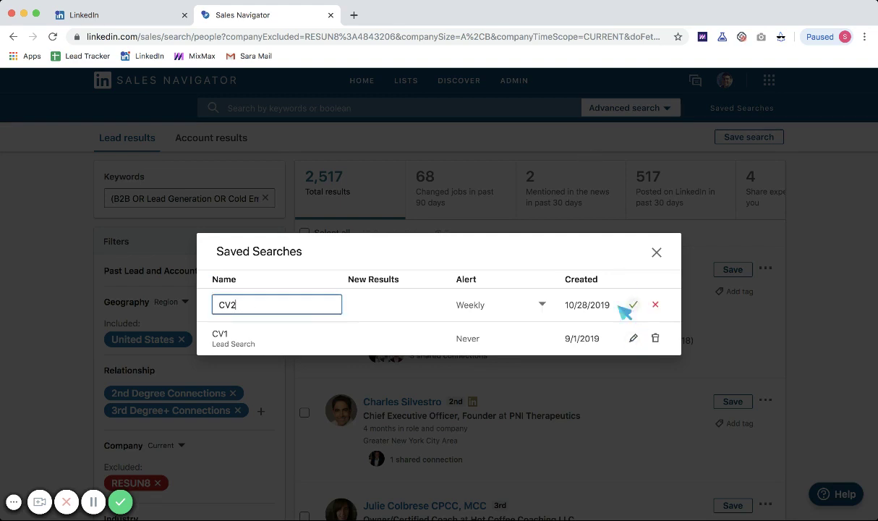
pyautogui.click(526, 327)
pyautogui.click(633, 305)
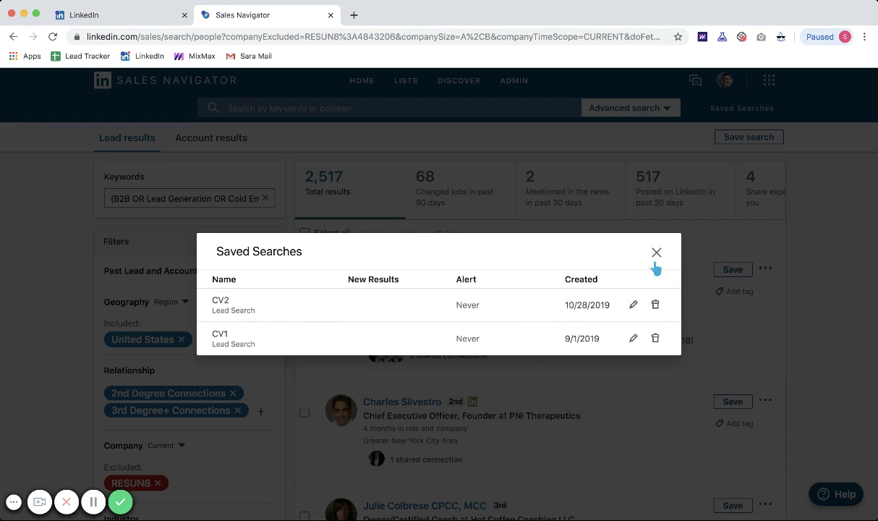
pyautogui.click(656, 252)
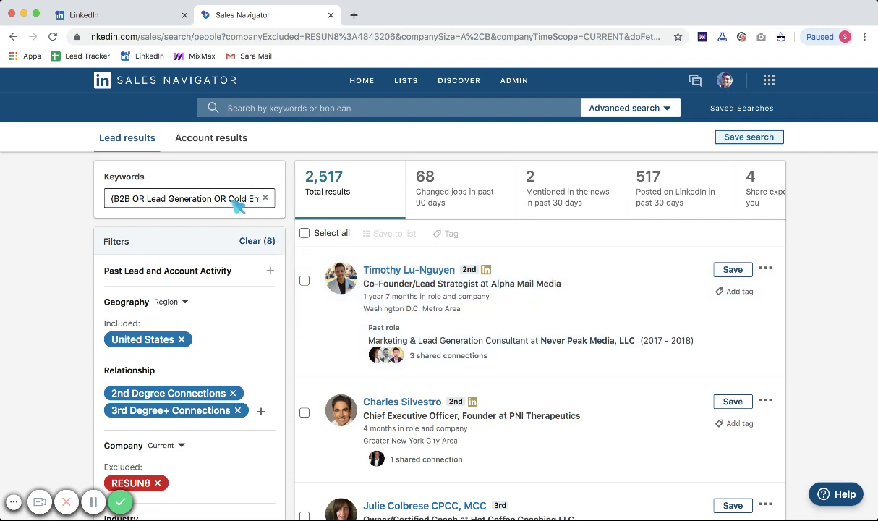
# - Review the filters applied to the lead search, from geography through function, alongside the matching leads
pyautogui.scroll(-3, 276, 364)
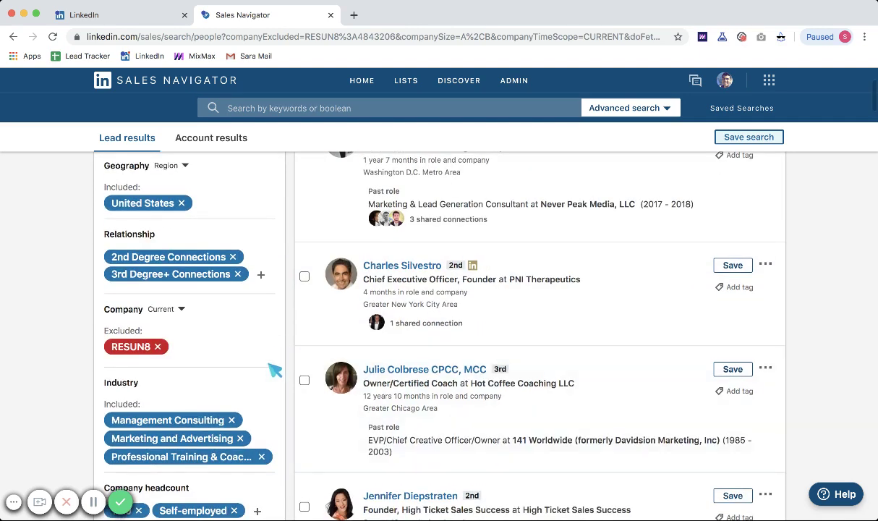
pyautogui.scroll(-2, 280, 361)
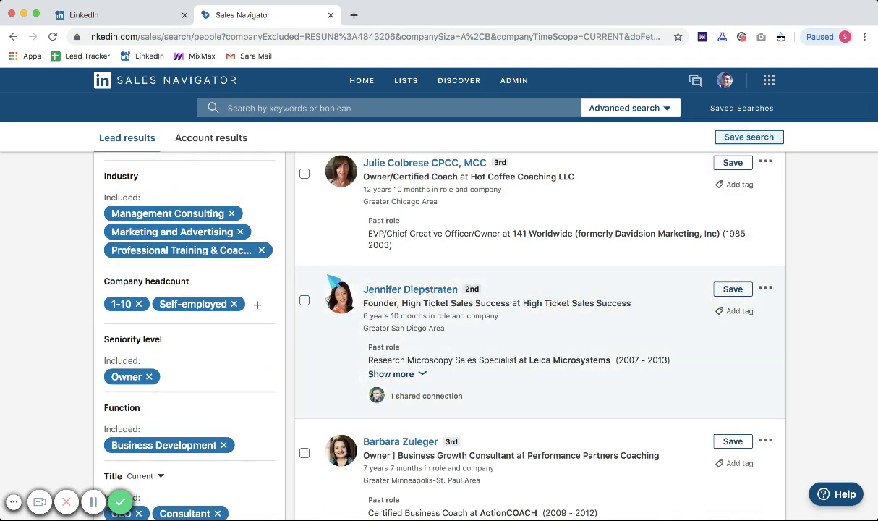
pyautogui.moveTo(566, 365)
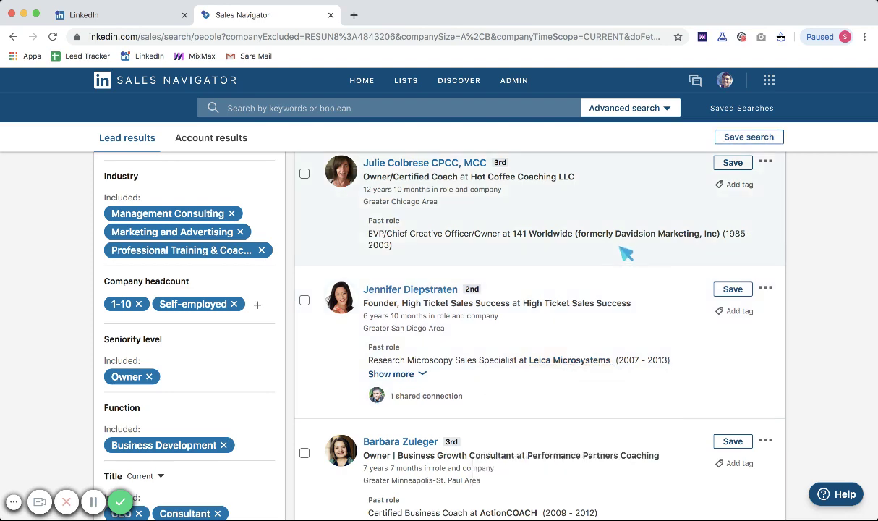